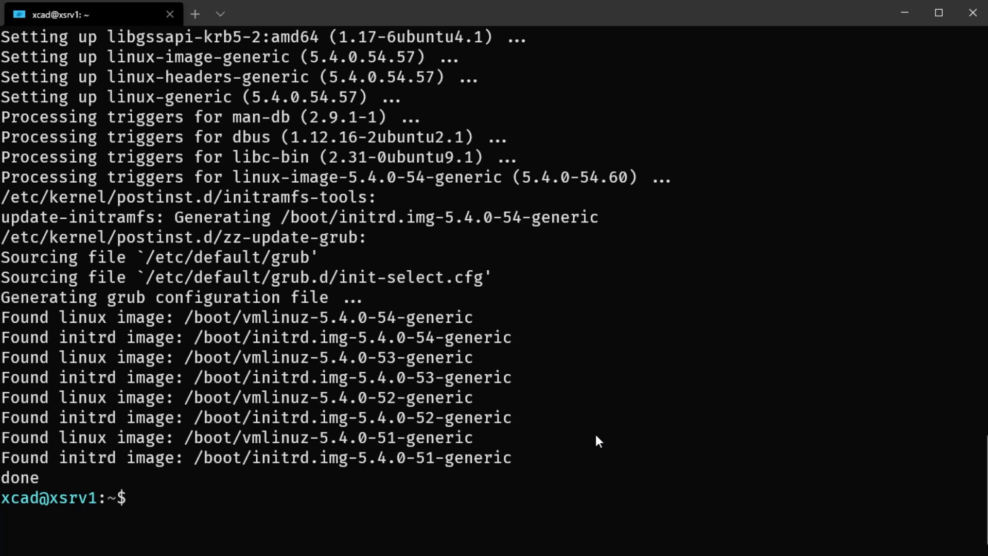
Install Cockpit and its 28 related packages with sudo apt install cockpit, confirming the prompt.
type("sudo apt ")
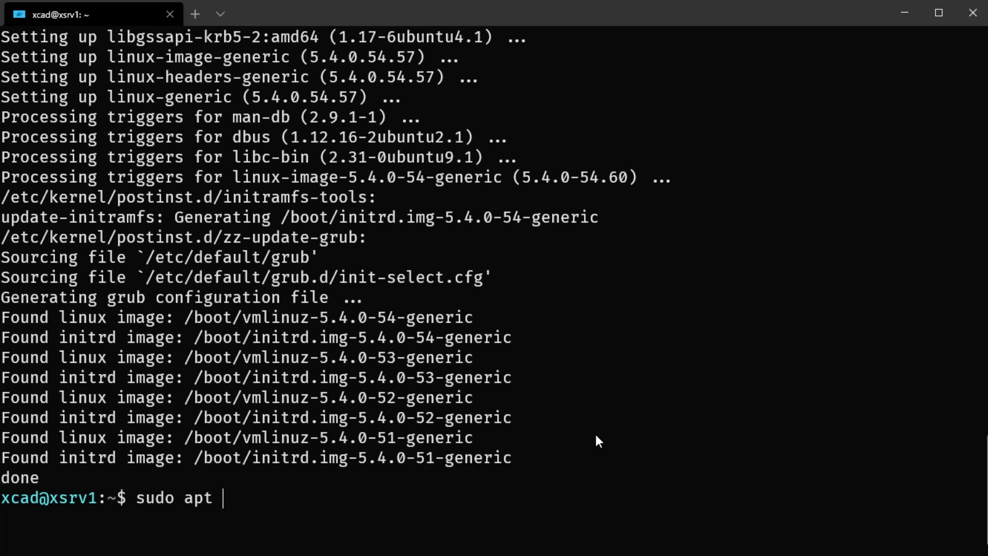
type("install cockpit")
key("Return")
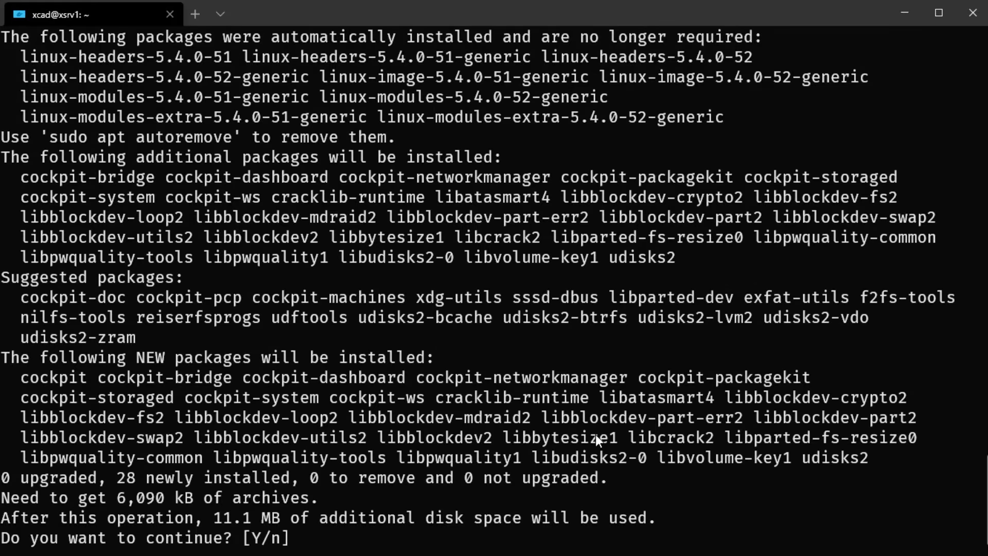
key("Return")
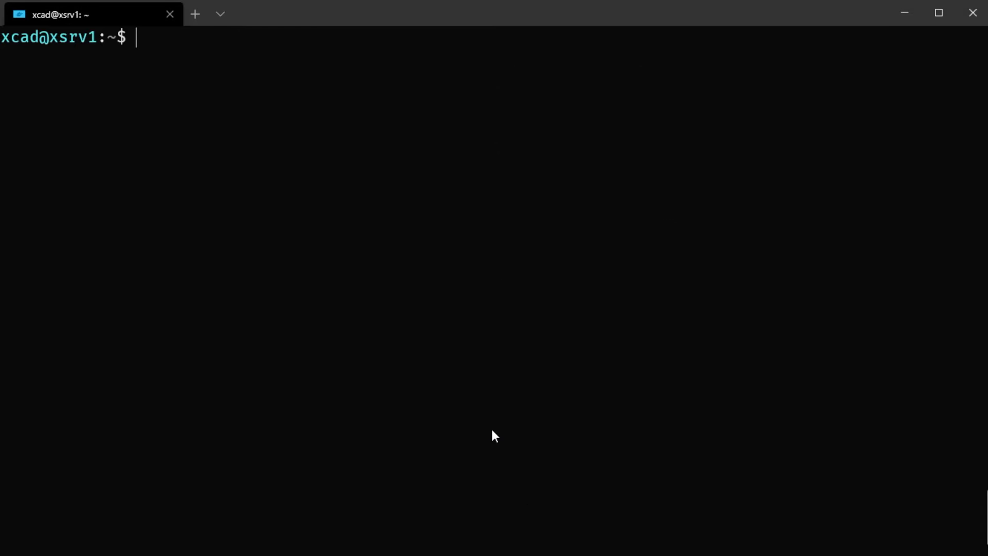
Check the cockpit service status with sudo systemctl status cockpit.
type("sudo system")
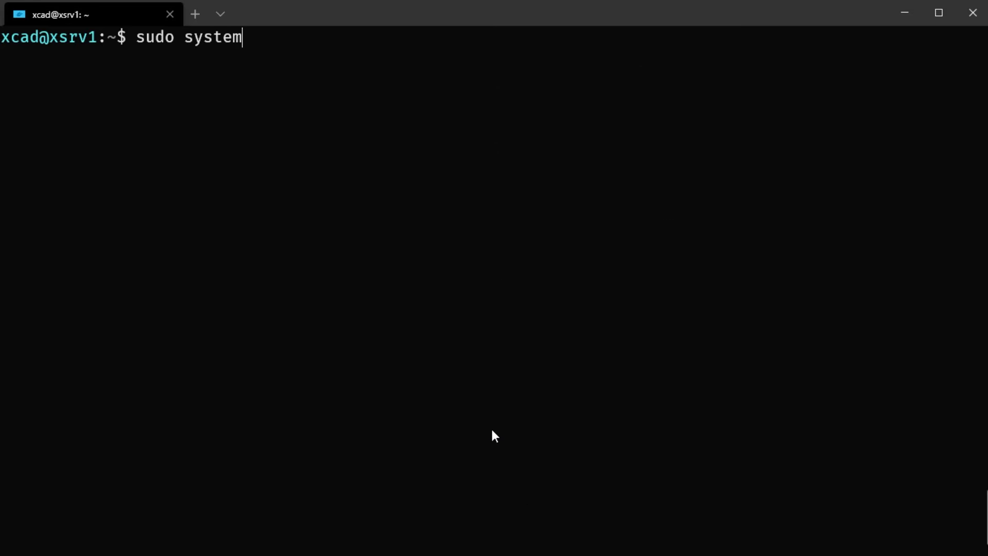
type("ctl status cockpit")
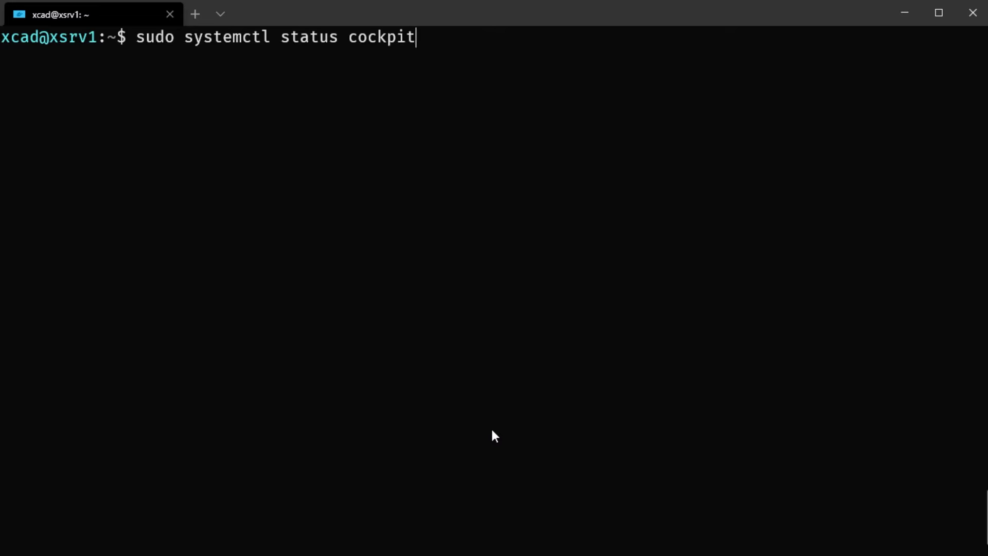
key("Return")
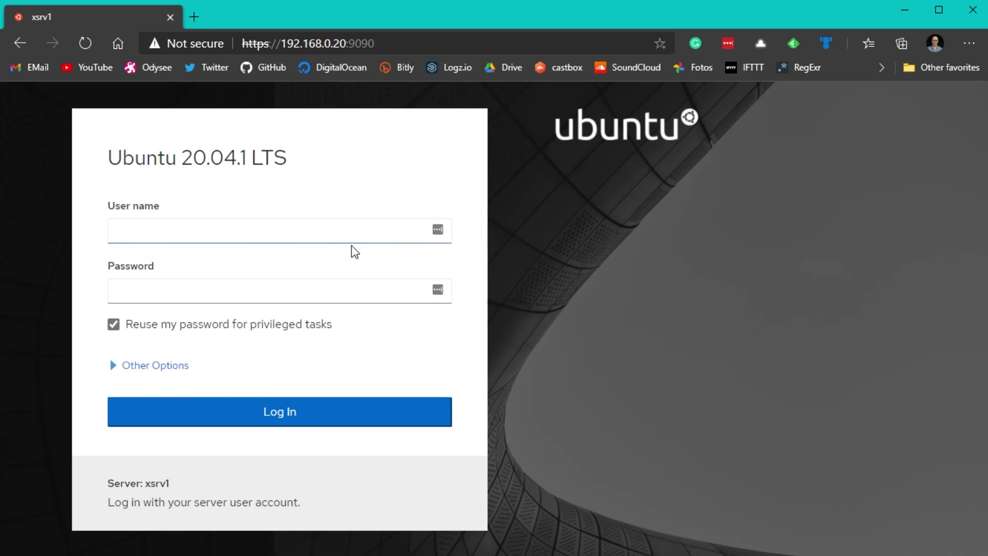
Log into Cockpit with the server account's user name and password.
left_click(303, 235)
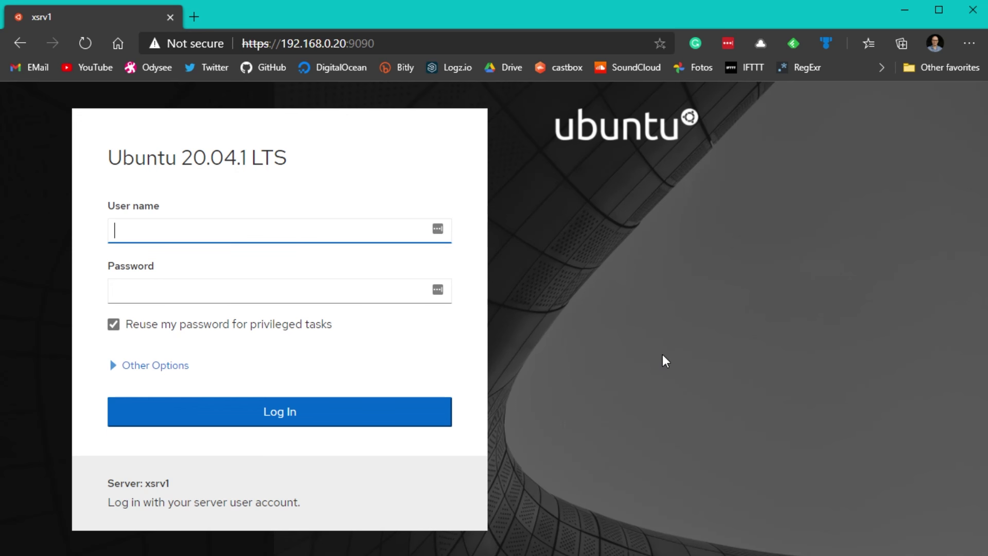
key("Tab")
type("*")
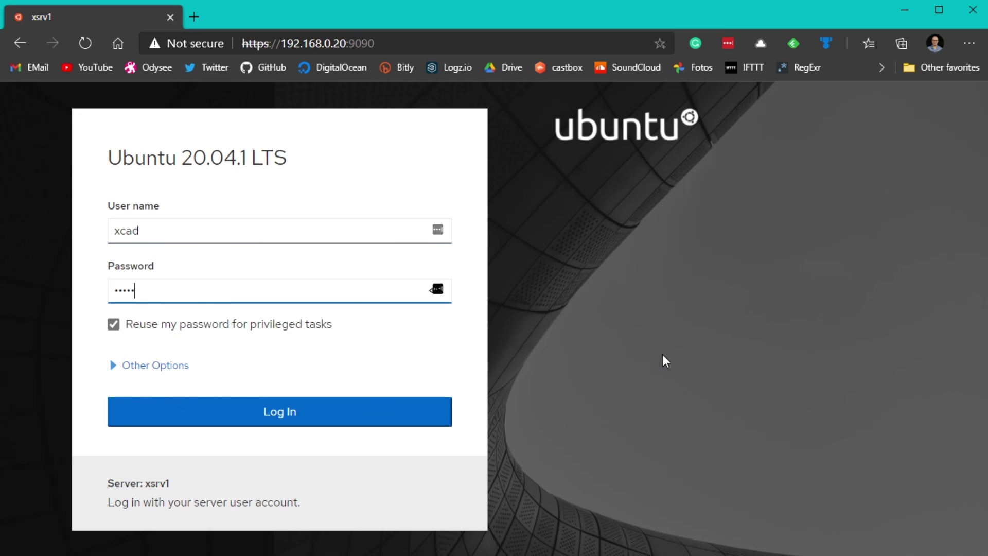
key("Return")
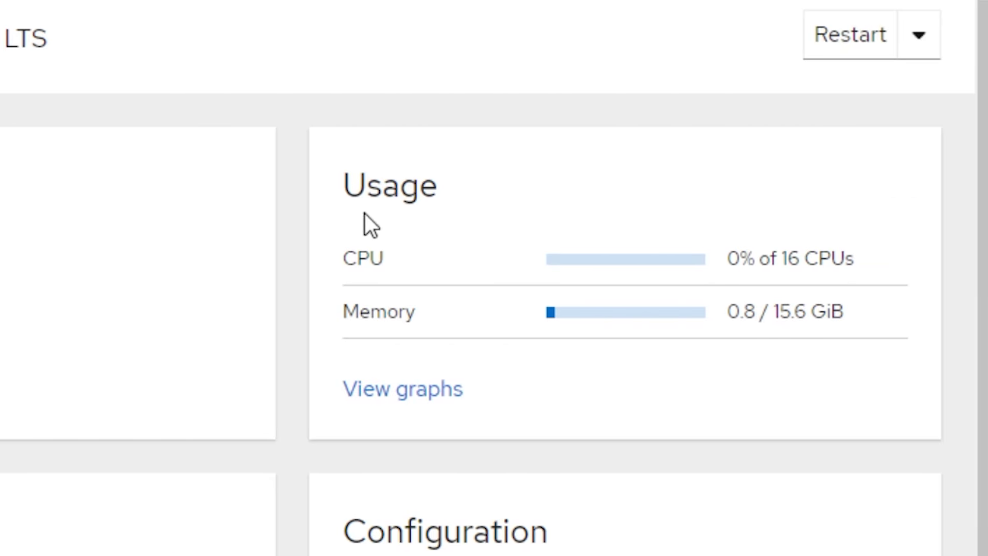
left_click(404, 391)
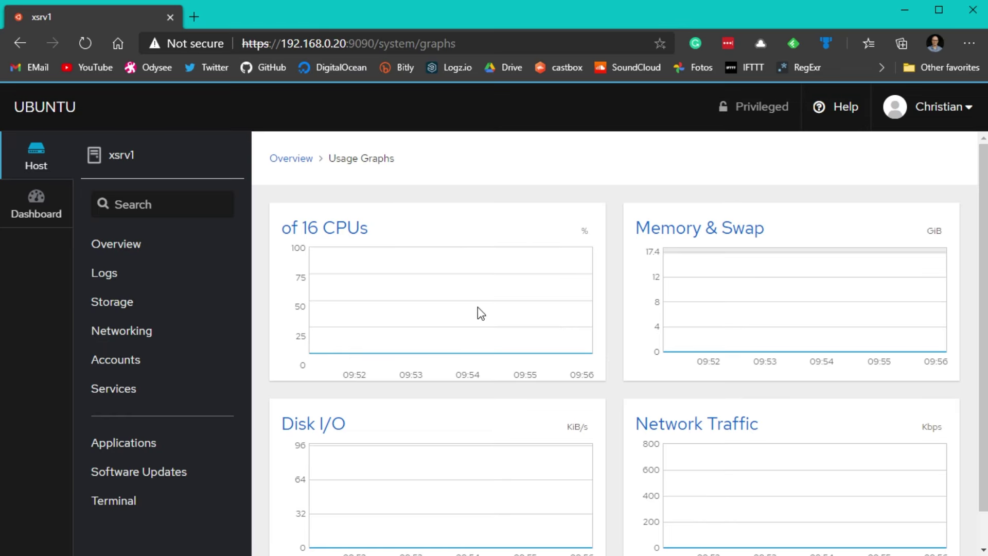
scroll(489, 237, "down", 1)
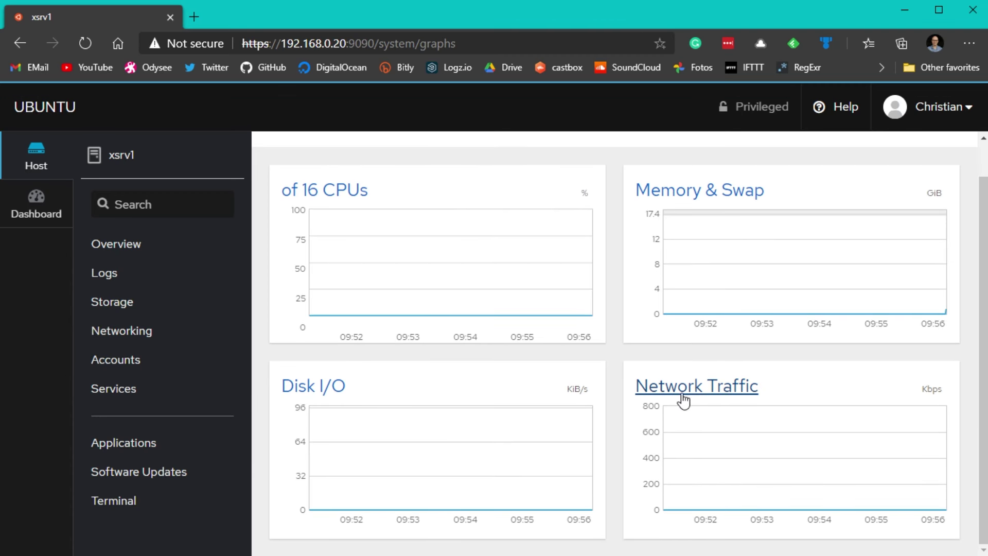
left_click(135, 243)
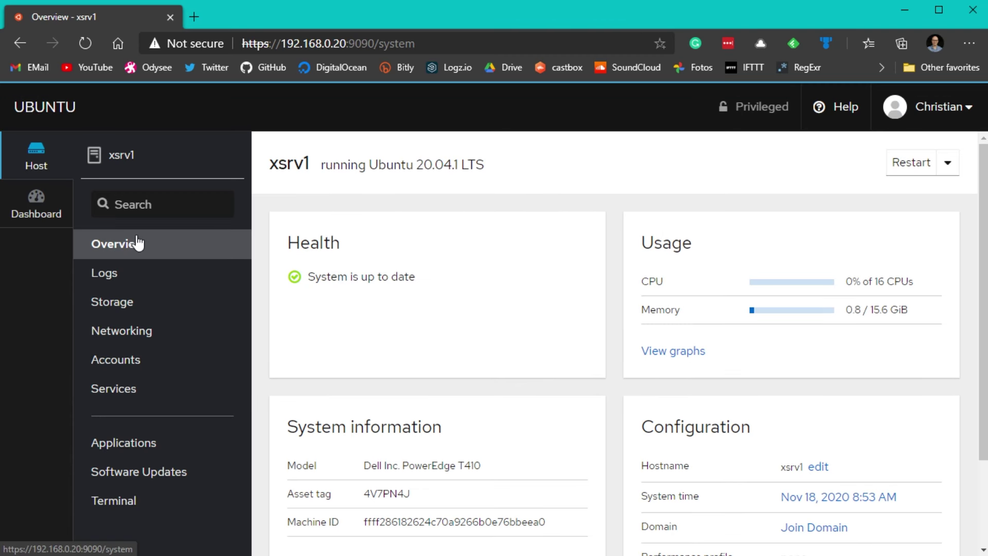
scroll(515, 270, "down", 1)
scroll(503, 270, "down", 2)
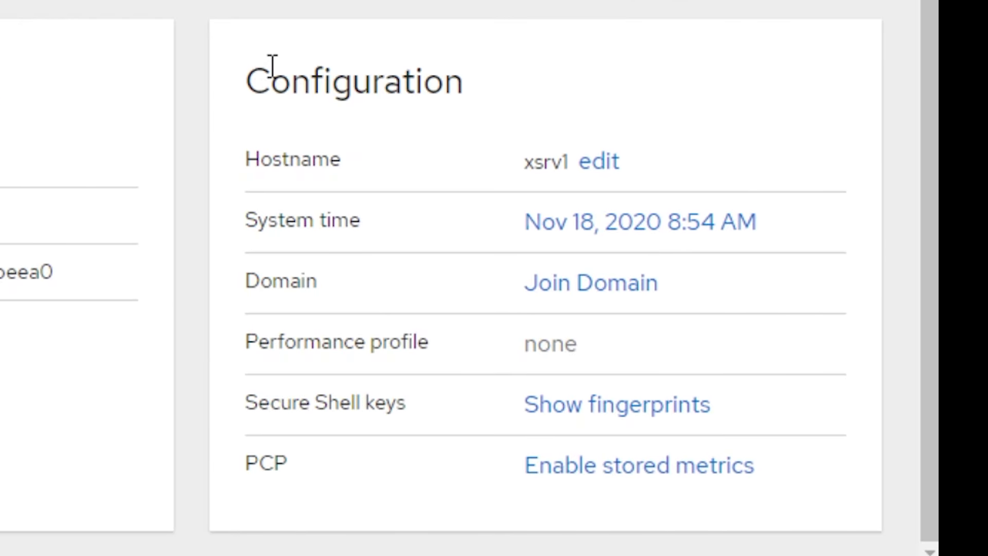
scroll(330, 252, "up", 3)
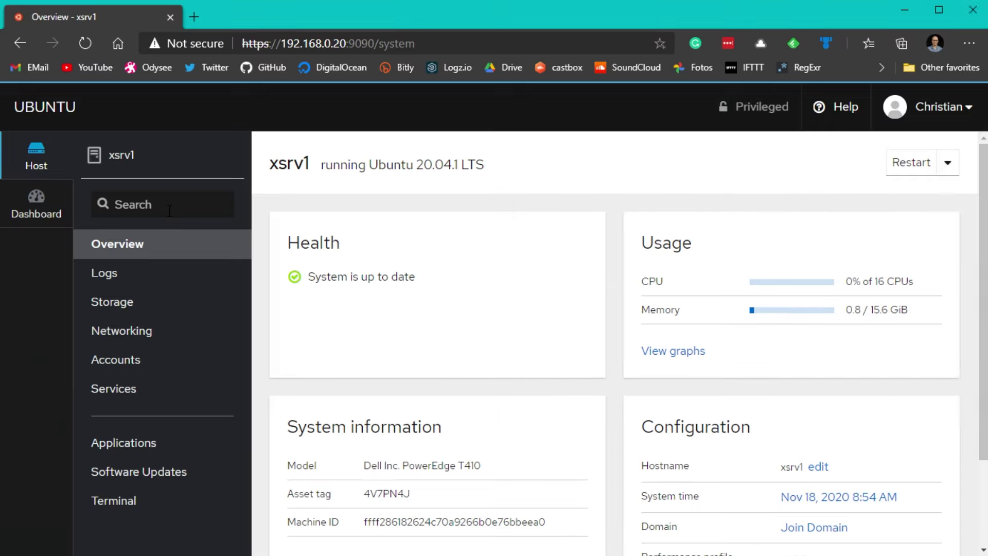
left_click(166, 280)
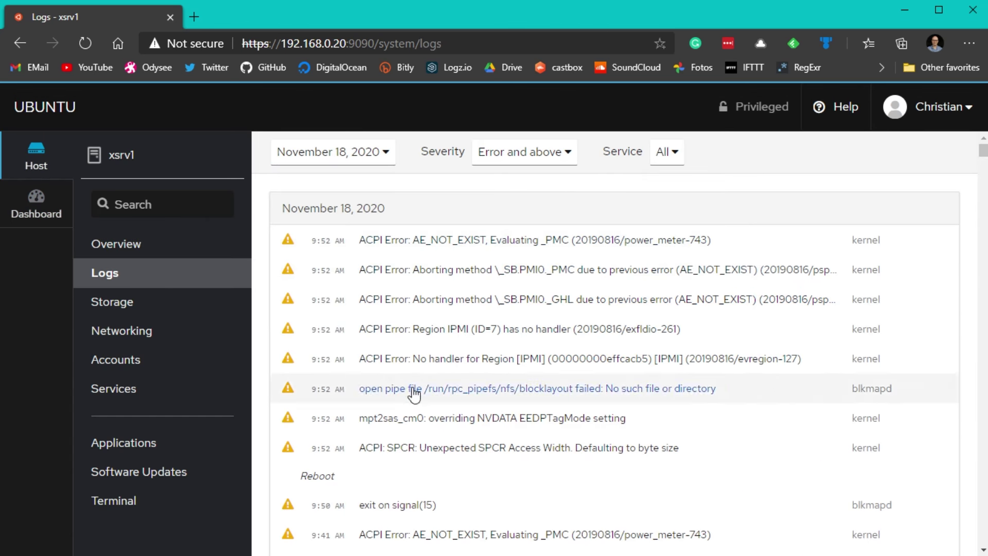
Look through the Logs page's severity, date range and service filter choices.
left_click(522, 157)
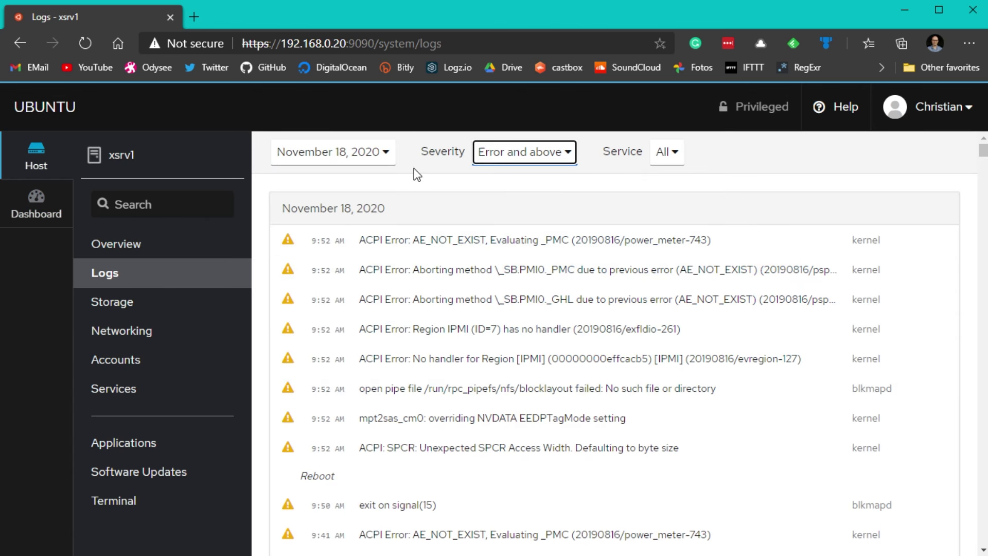
left_click(521, 154)
left_click(369, 152)
left_click(675, 155)
left_click(668, 152)
left_click(716, 150)
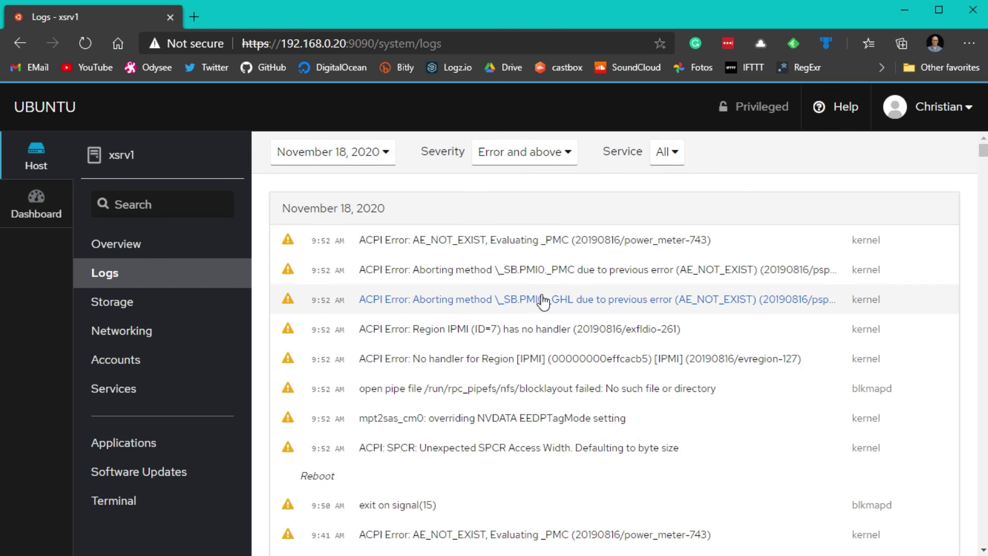
Scroll the log entries, then go to the Storage page.
scroll(566, 319, "down", 1)
scroll(617, 330, "up", 1)
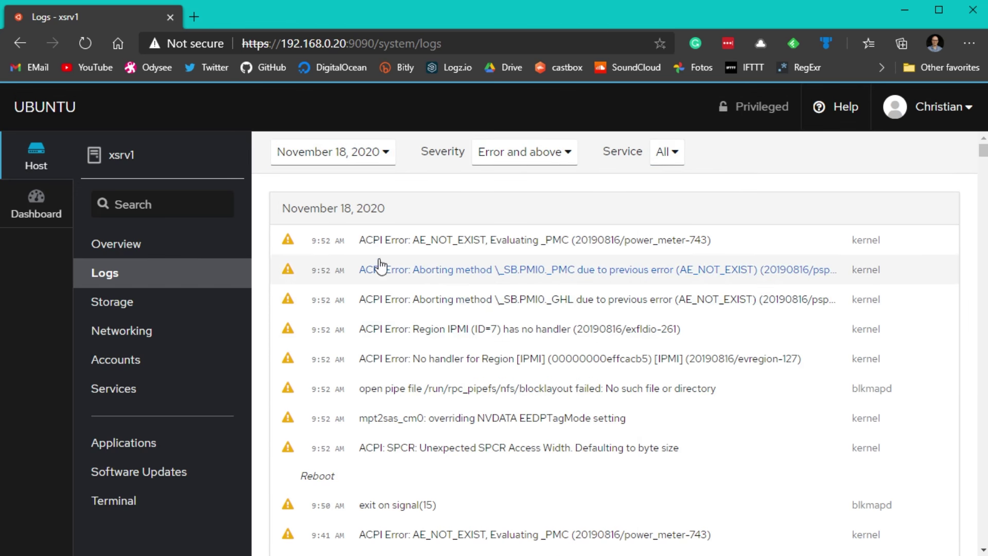
left_click(202, 311)
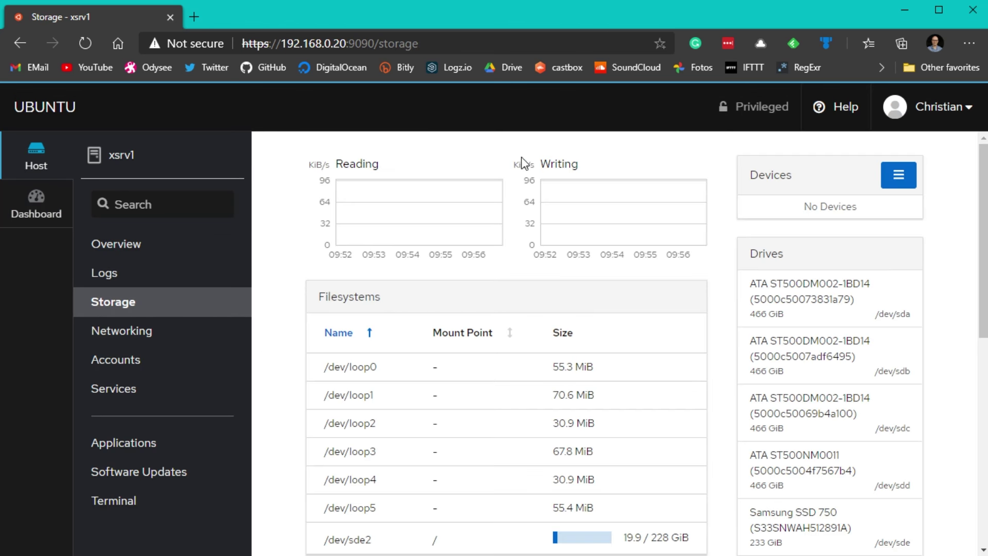
Scroll through the Storage charts and drives, then go to the Networking page.
scroll(679, 278, "down", 9)
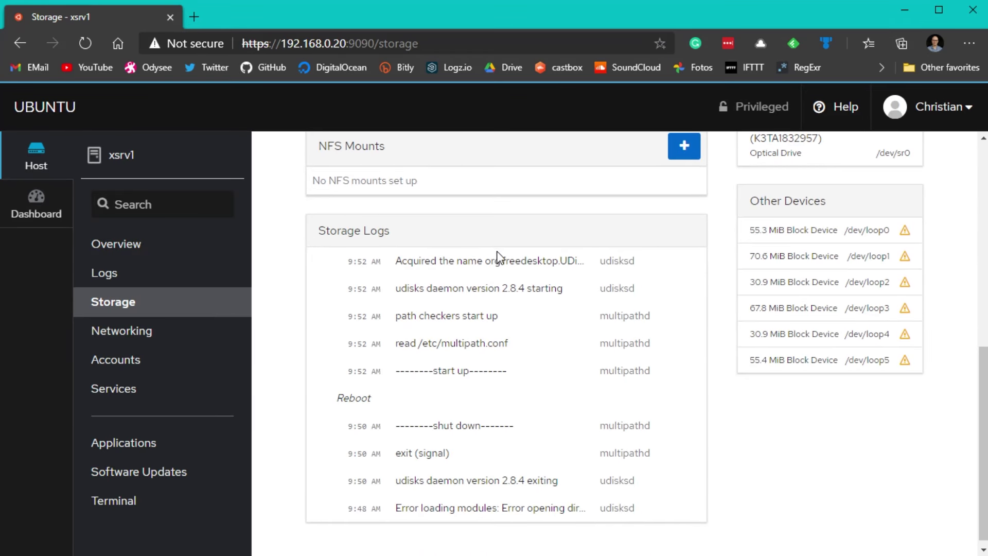
scroll(565, 306, "up", 5)
scroll(520, 370, "up", 4)
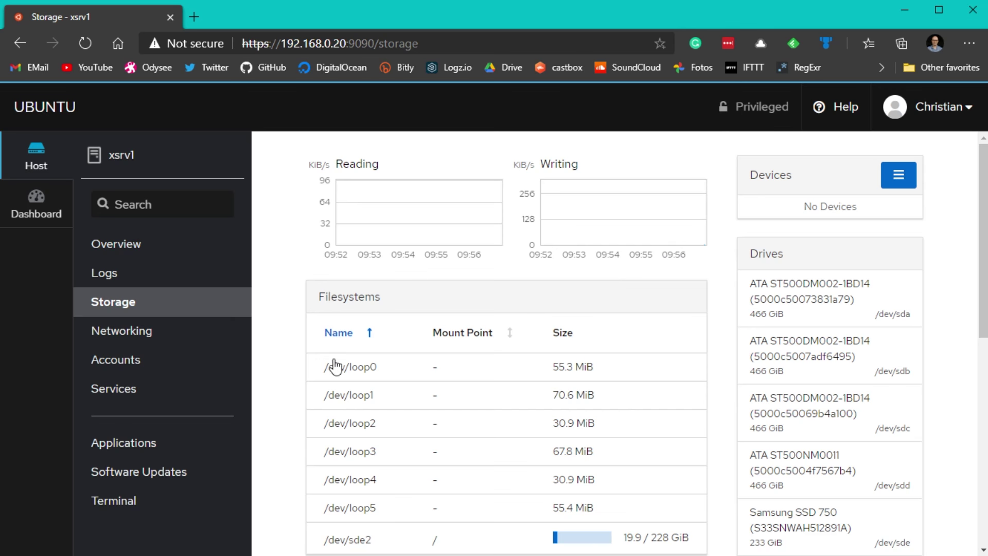
left_click(165, 339)
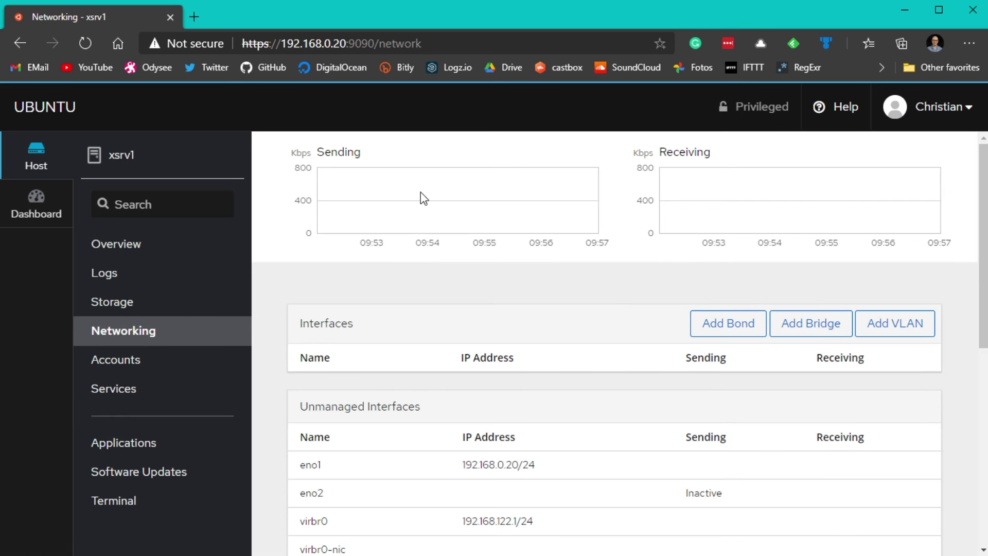
Scroll through the Networking interfaces and logs, then go to the Accounts page.
scroll(324, 409, "down", 5)
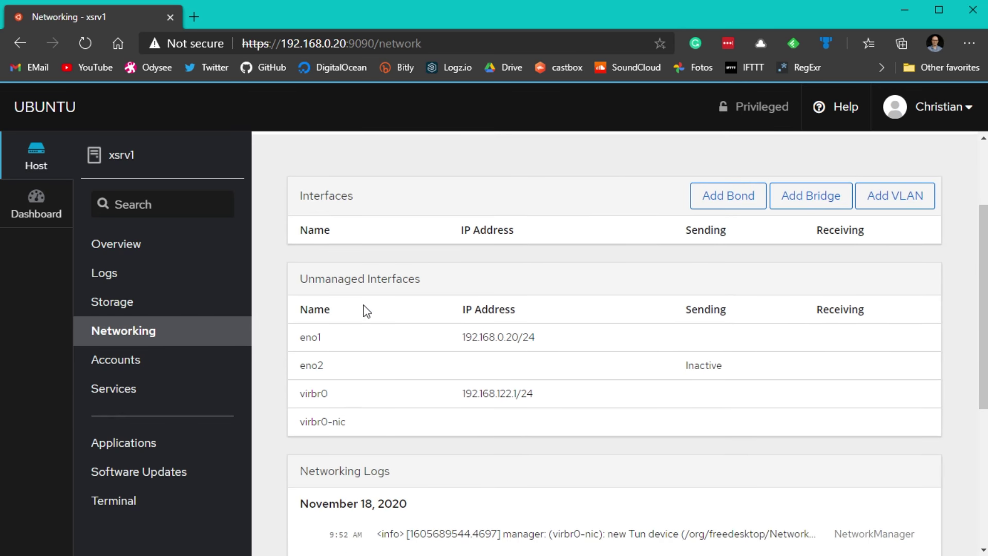
scroll(767, 371, "up", 5)
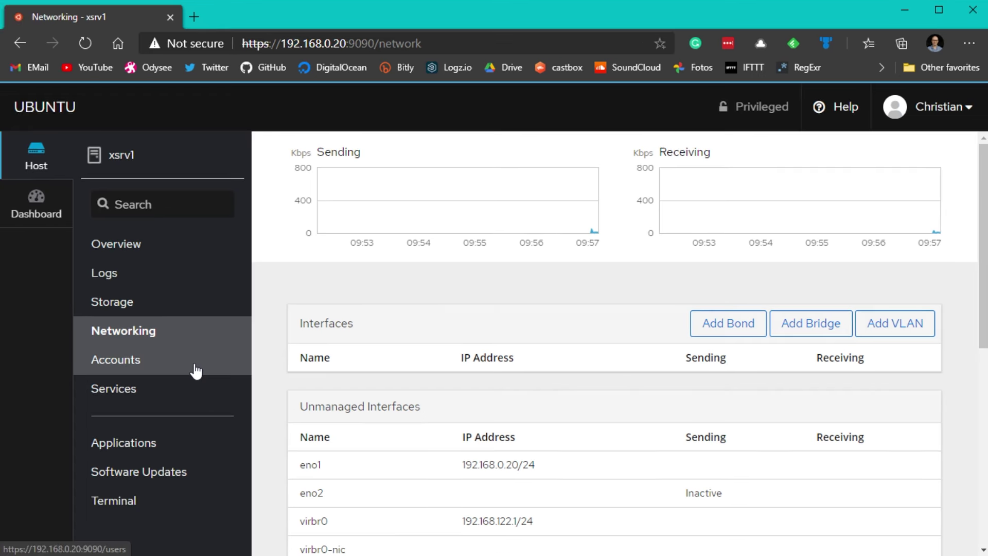
left_click(194, 369)
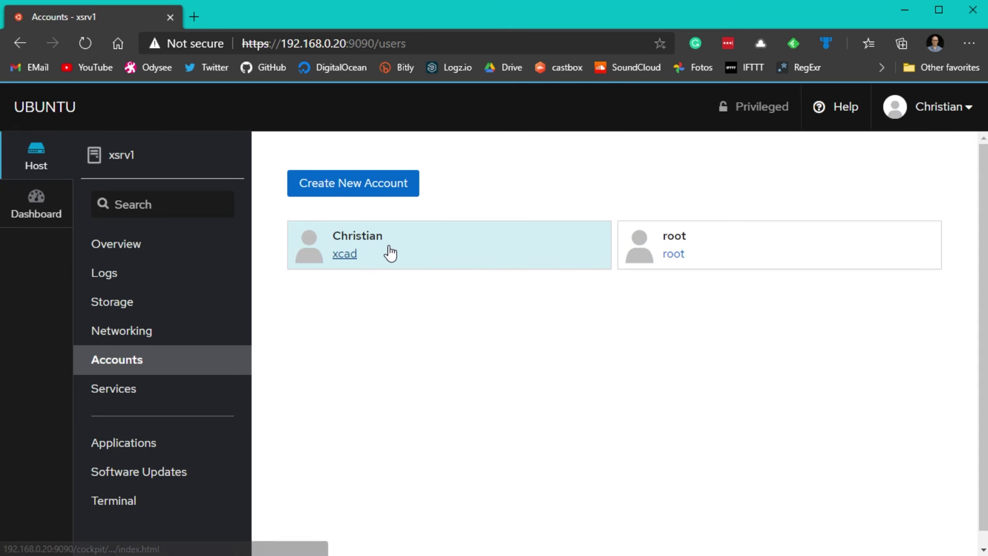
Open and cancel the new account form, browse the Services list, then open the Terminal.
left_click(354, 185)
left_click(739, 420)
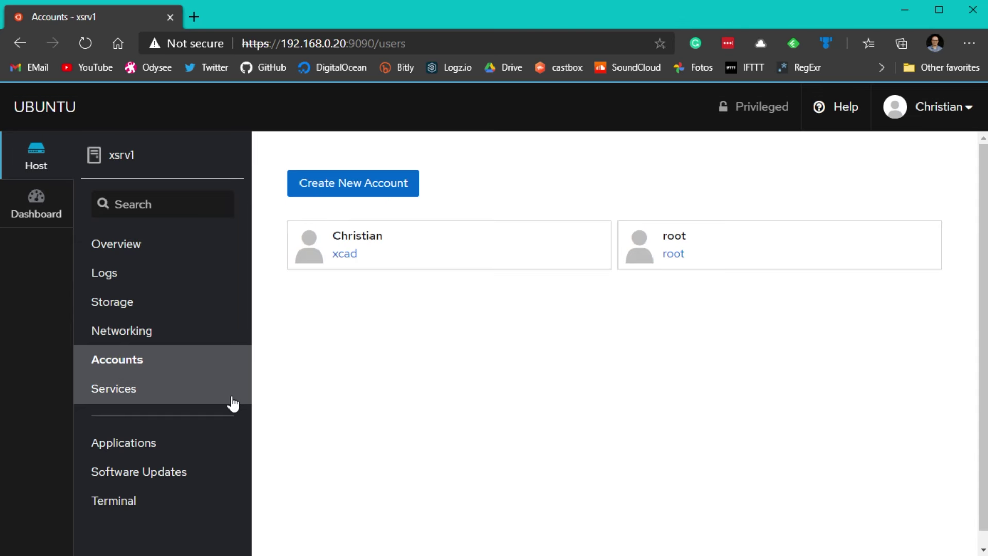
left_click(233, 402)
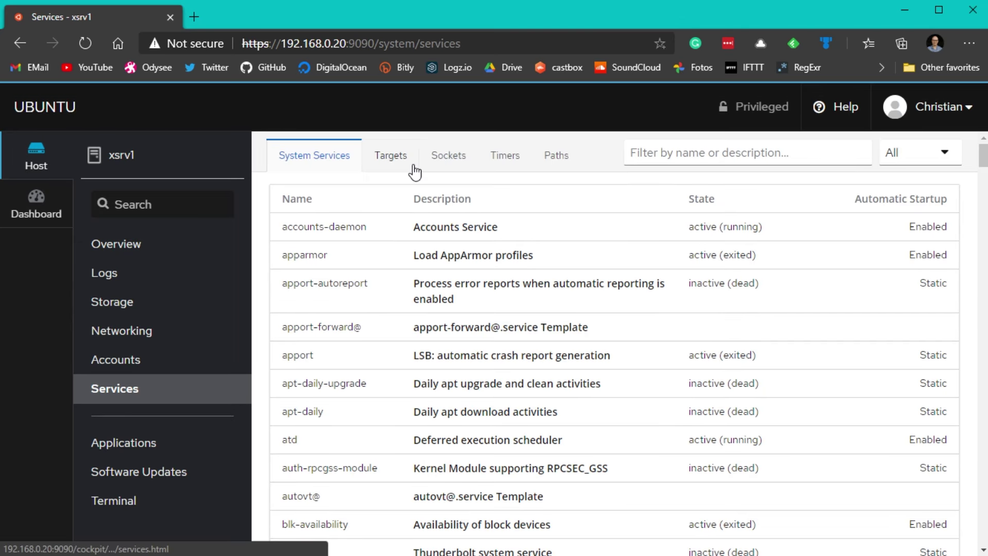
scroll(761, 309, "down", 3)
scroll(772, 324, "up", 2)
scroll(683, 337, "down", 5)
scroll(683, 337, "up", 2)
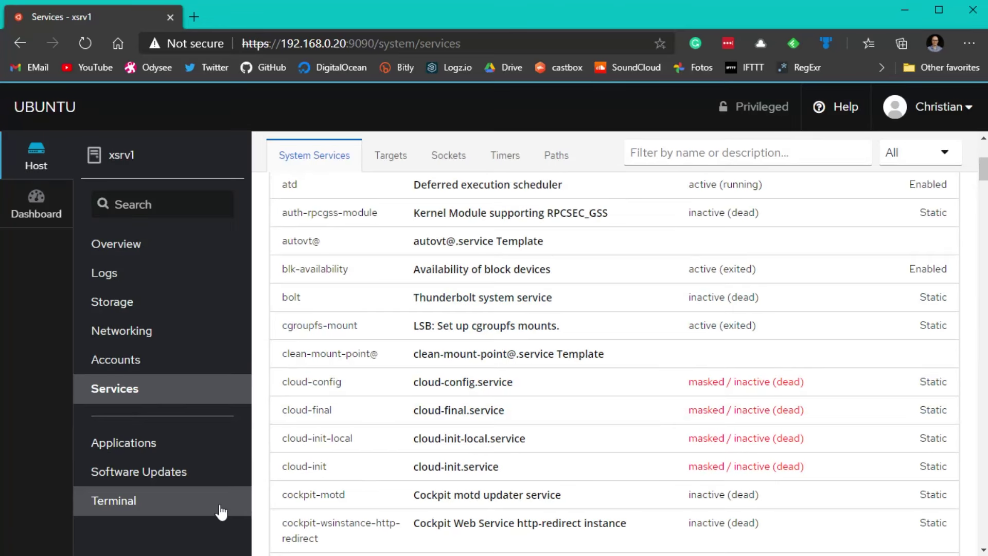
left_click(154, 509)
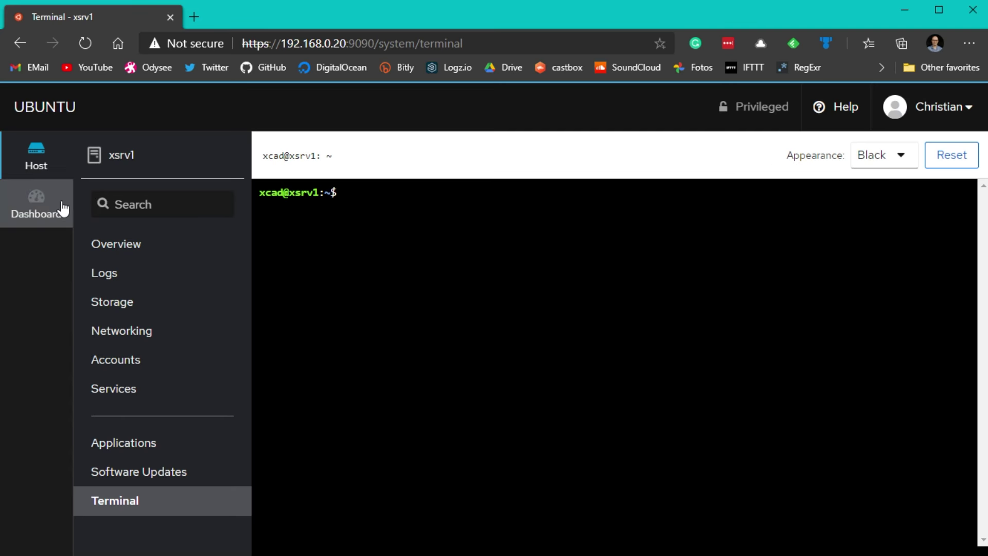
left_click(41, 212)
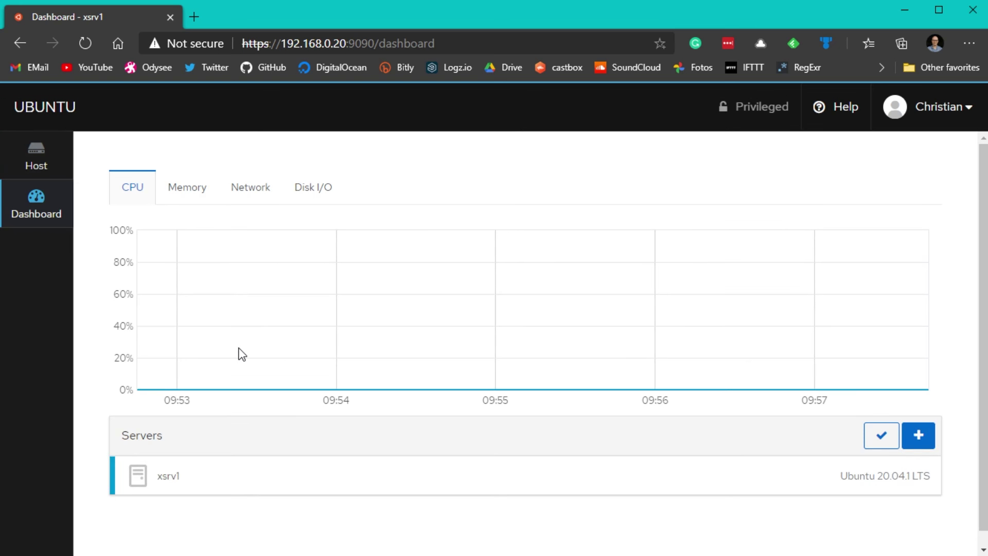
left_click_drag(121, 438, 140, 433)
left_click(183, 432)
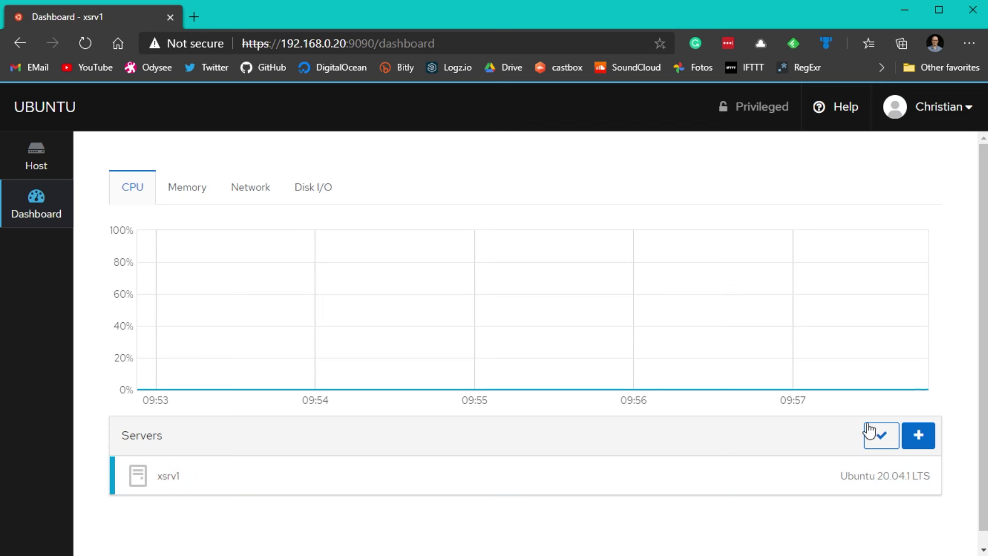
left_click(920, 440)
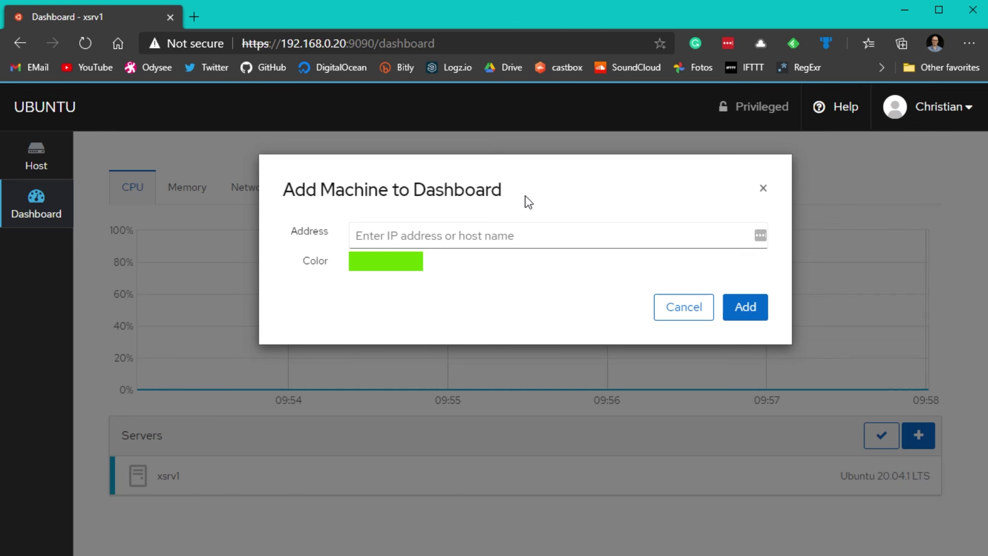
left_click(667, 308)
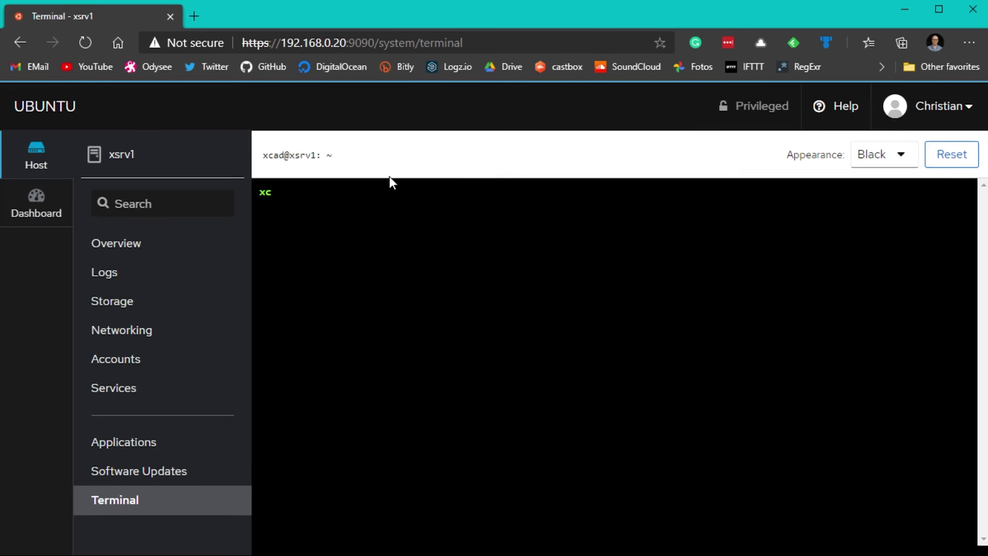
Check for software updates, which fails with 'Cannot refresh cache whilst offline'.
left_click(185, 473)
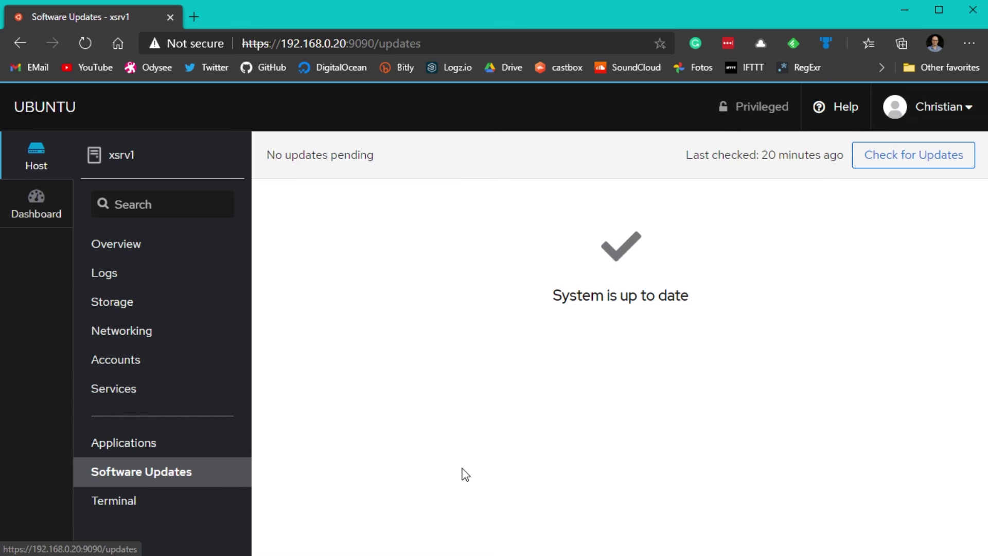
left_click(895, 159)
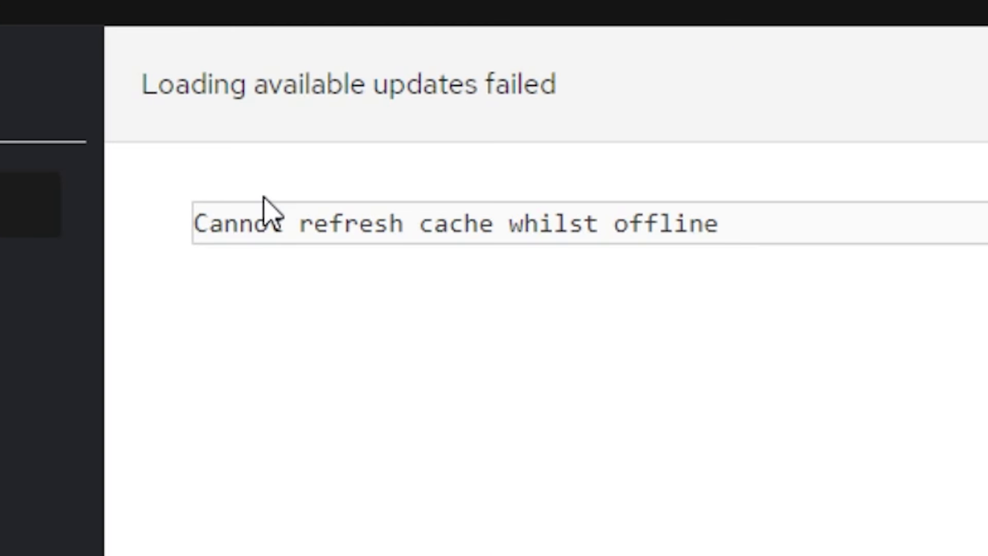
left_click_drag(296, 212, 720, 212)
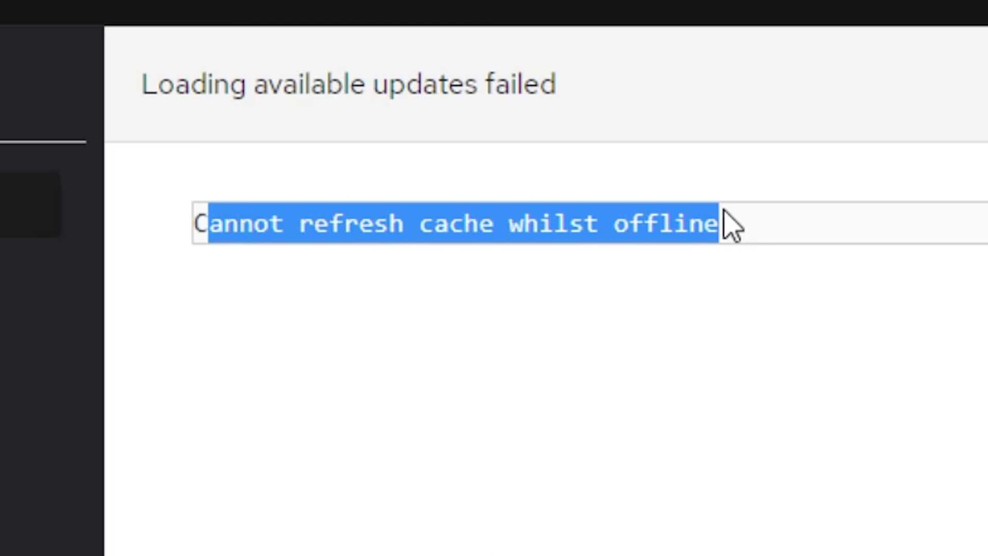
left_click(728, 423)
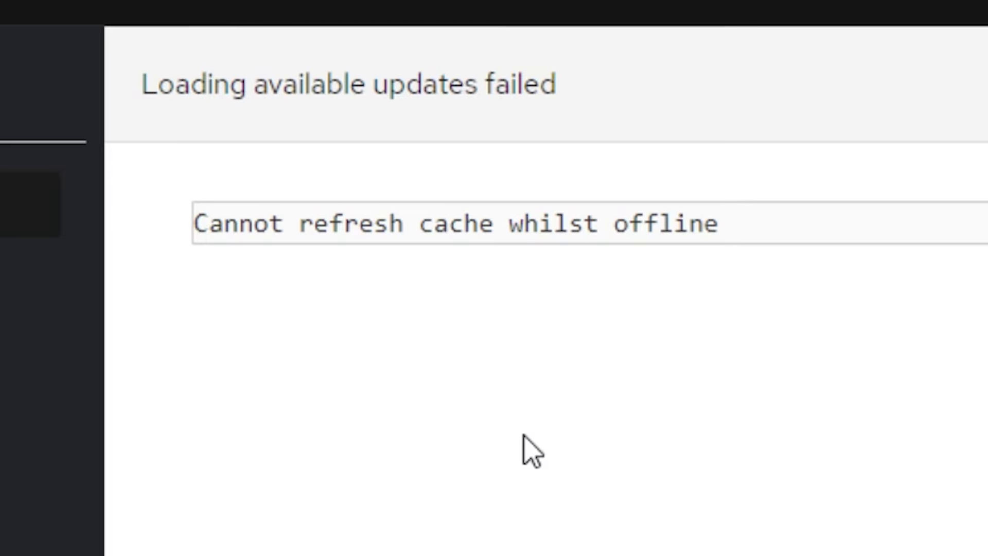